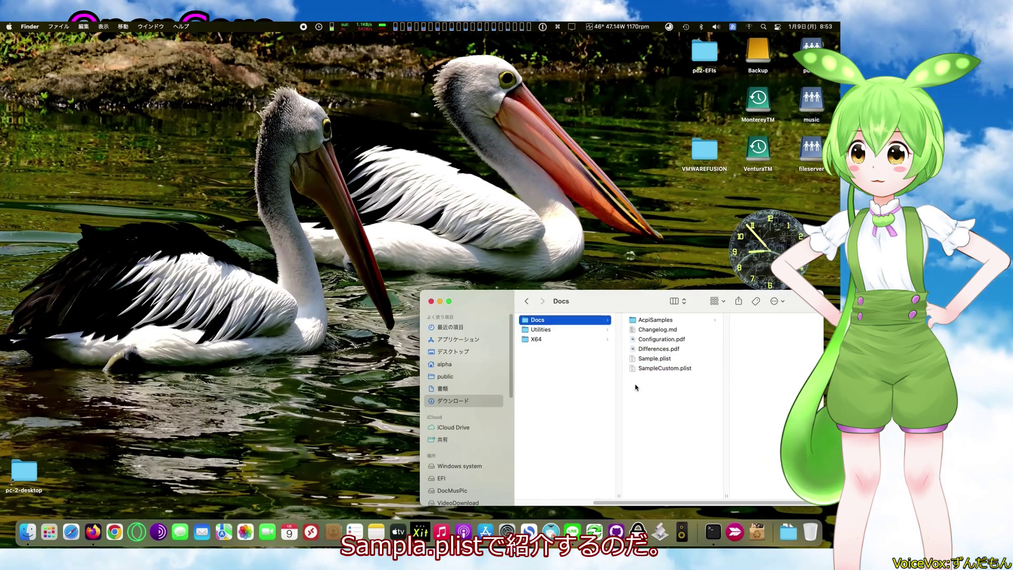
Open Sample.plist from the Docs folder in Xplist.
{"action": "right_click", "coordinate": [647, 359]}
{"action": "mouse_move", "coordinate": [661, 349]}
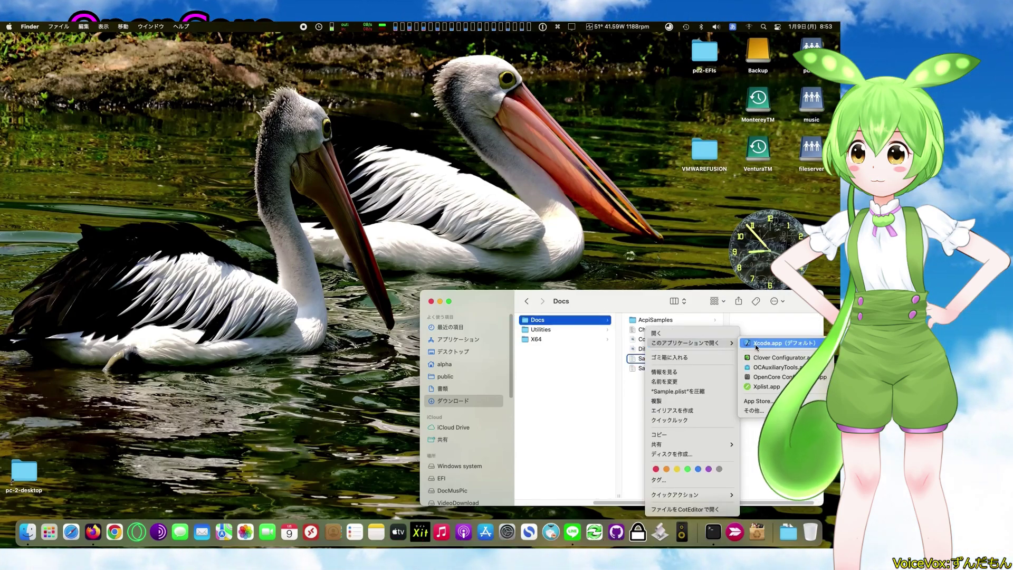
{"action": "left_click", "coordinate": [781, 386]}
{"action": "left_click_drag", "start_coordinate": [328, 100], "coordinate": [185, 74]}
Examine the EnableForAll entry in the Quirks section of ACPI.
{"action": "left_click", "coordinate": [129, 160]}
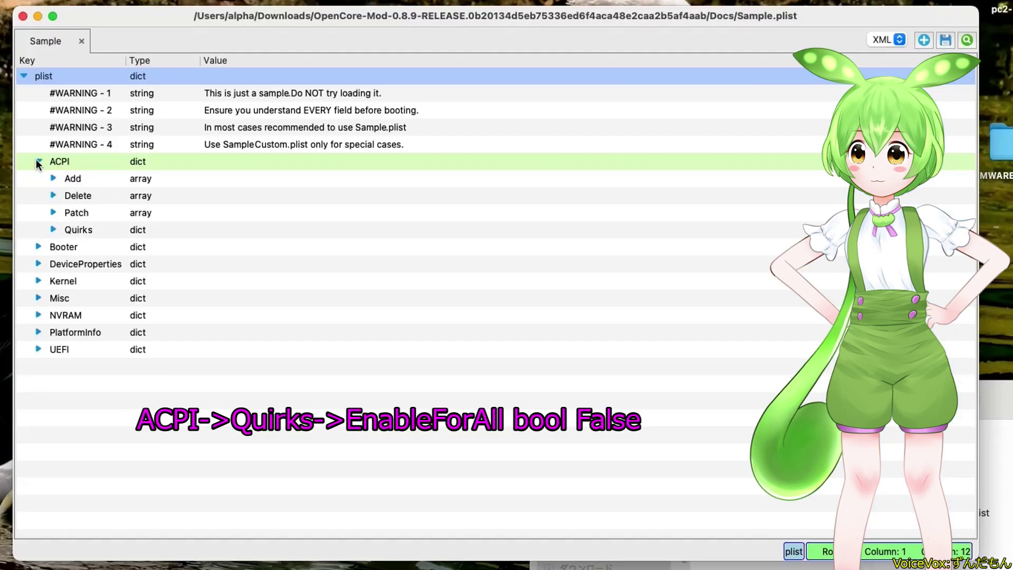
{"action": "left_click", "coordinate": [138, 201]}
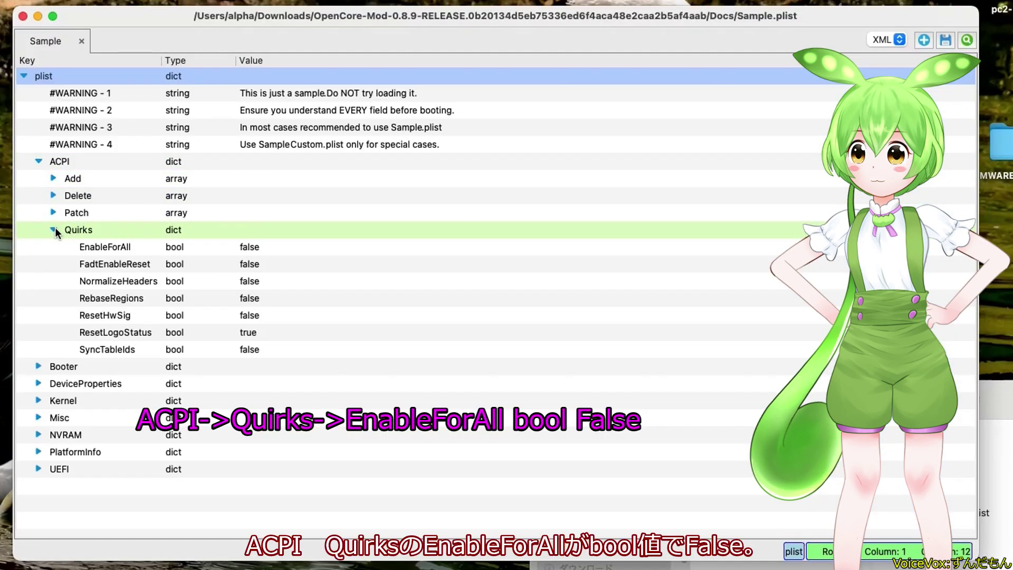
{"action": "left_click", "coordinate": [100, 247]}
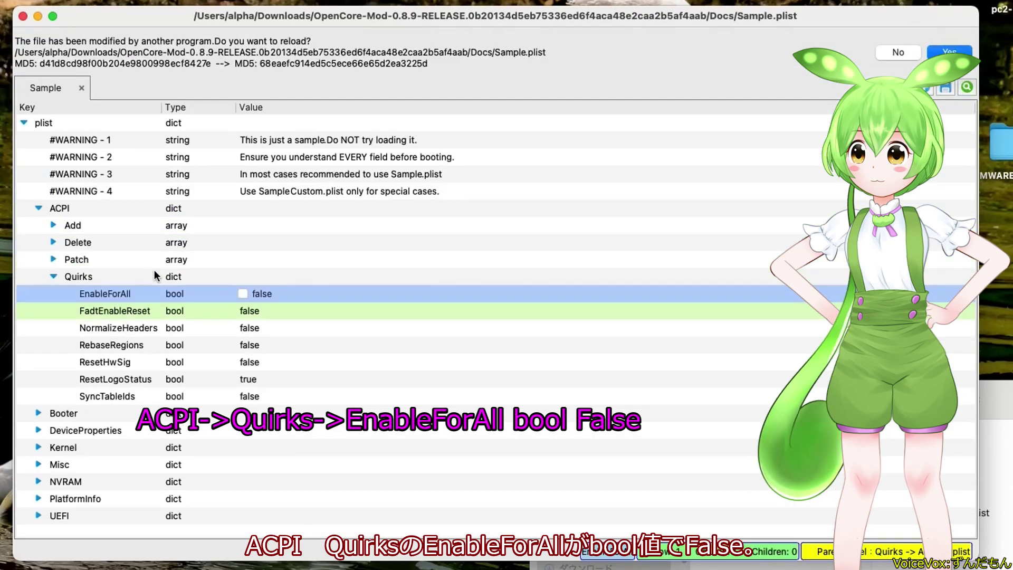
Collapse ACPI and examine the EnableForAll entry in the Quirks section of Booter.
{"action": "left_click", "coordinate": [38, 208]}
{"action": "left_click", "coordinate": [39, 226]}
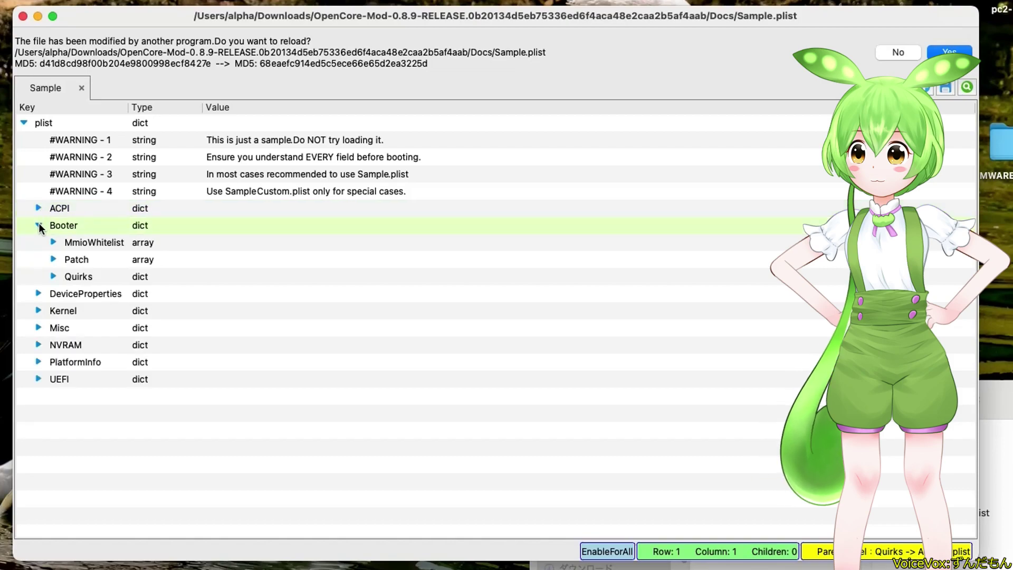
{"action": "left_click", "coordinate": [53, 277]}
{"action": "scroll", "coordinate": [132, 312], "scroll_direction": "down", "scroll_amount": 3}
{"action": "left_click", "coordinate": [133, 303]}
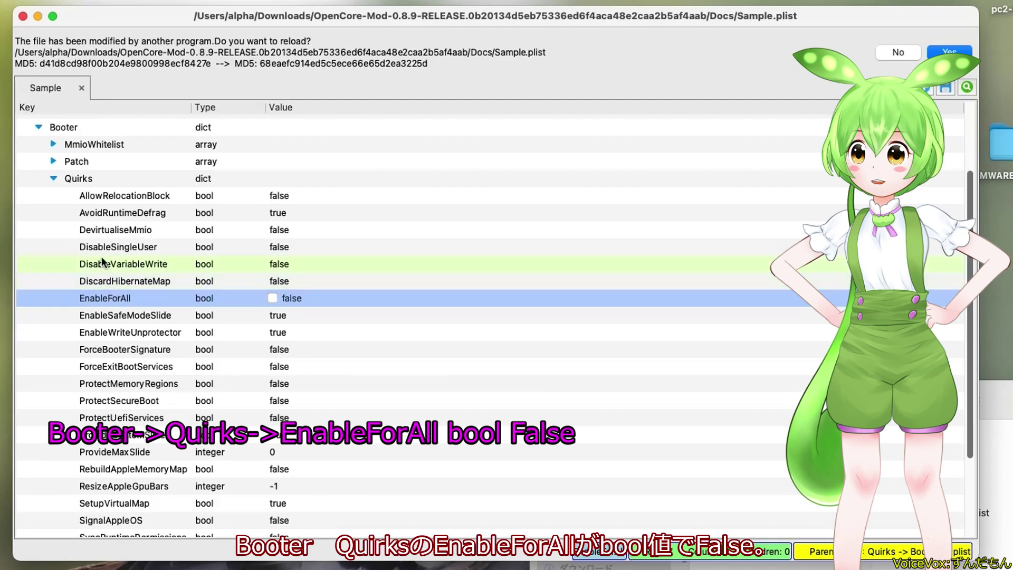
Collapse Booter and examine the SkipCustomEntryCheck entry in the Boot section of Misc.
{"action": "left_click", "coordinate": [59, 182]}
{"action": "left_click", "coordinate": [37, 228]}
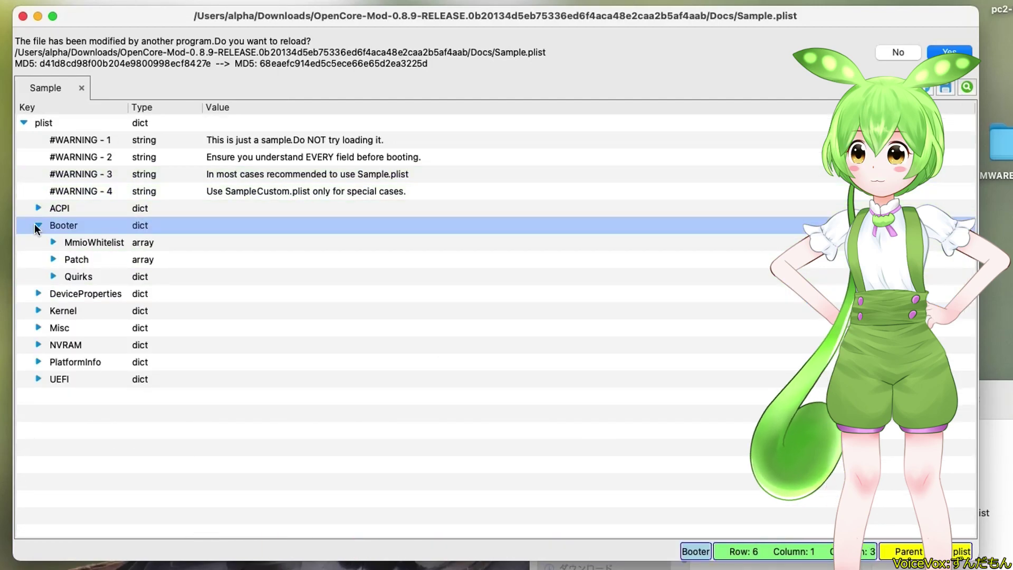
{"action": "left_click", "coordinate": [39, 226]}
{"action": "left_click", "coordinate": [38, 277]}
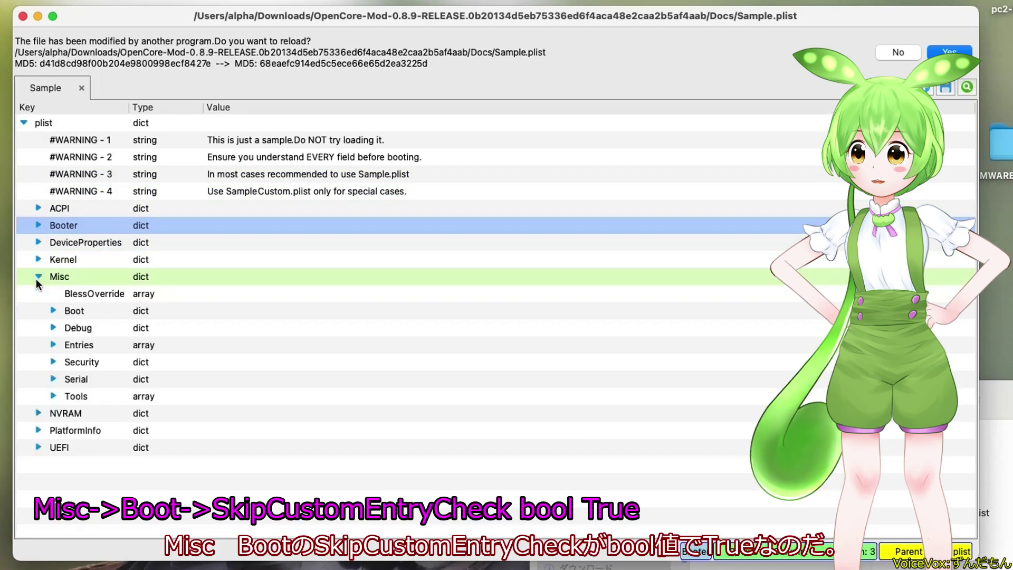
{"action": "left_click", "coordinate": [53, 311]}
{"action": "scroll", "coordinate": [53, 328], "scroll_direction": "down", "scroll_amount": 3}
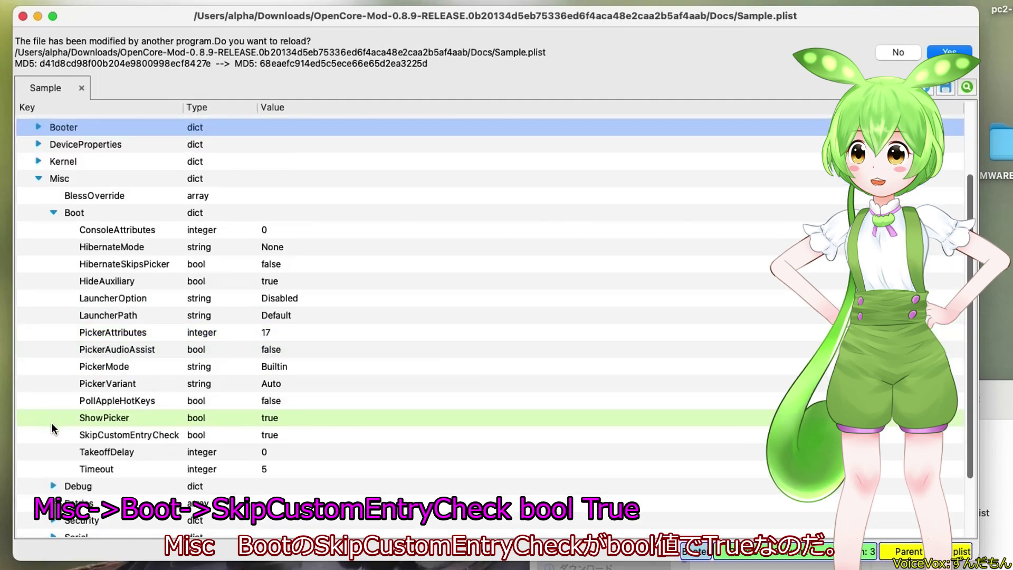
{"action": "left_click", "coordinate": [92, 436]}
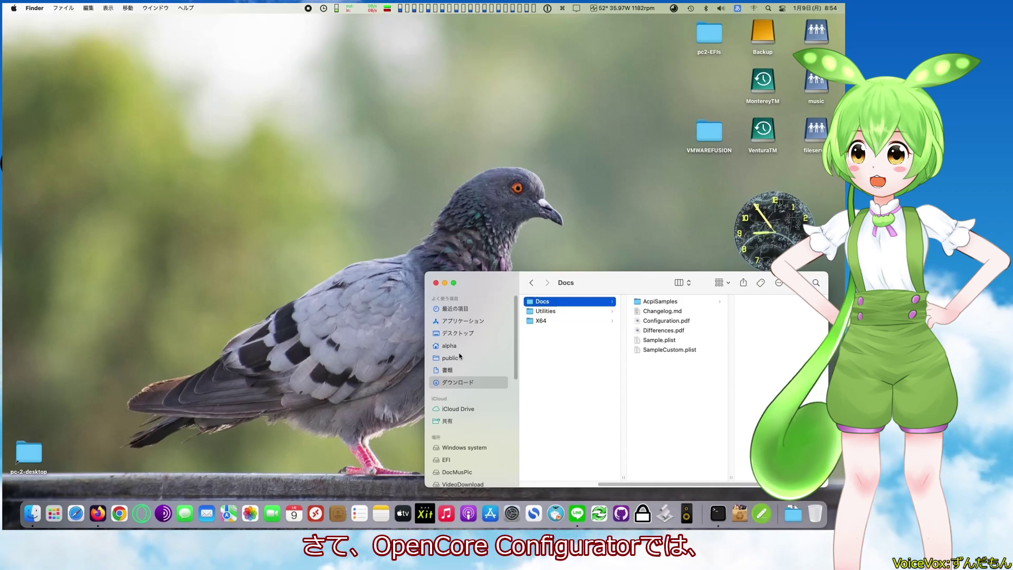
Switch to OpenCore Configurator and bring up its preferences.
{"action": "left_click", "coordinate": [54, 515]}
{"action": "left_click", "coordinate": [418, 412]}
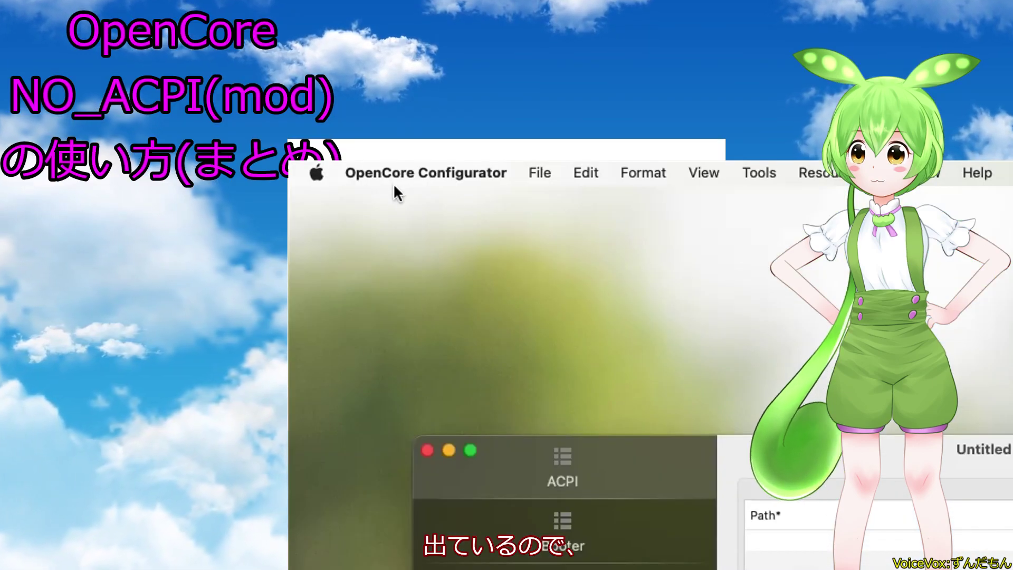
{"action": "left_click", "coordinate": [421, 172]}
{"action": "left_click", "coordinate": [437, 276]}
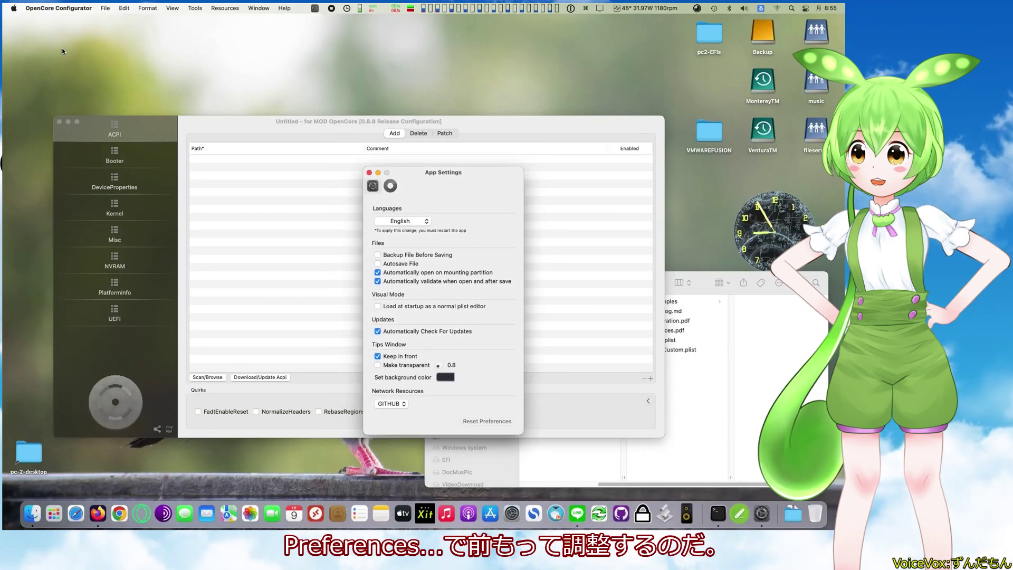
Keep the OpenCore fork at MOD, set the configuration properties to the 0.8.9 development version, and restart the app.
{"action": "left_click", "coordinate": [391, 186]}
{"action": "left_click", "coordinate": [401, 220]}
{"action": "left_click", "coordinate": [402, 220]}
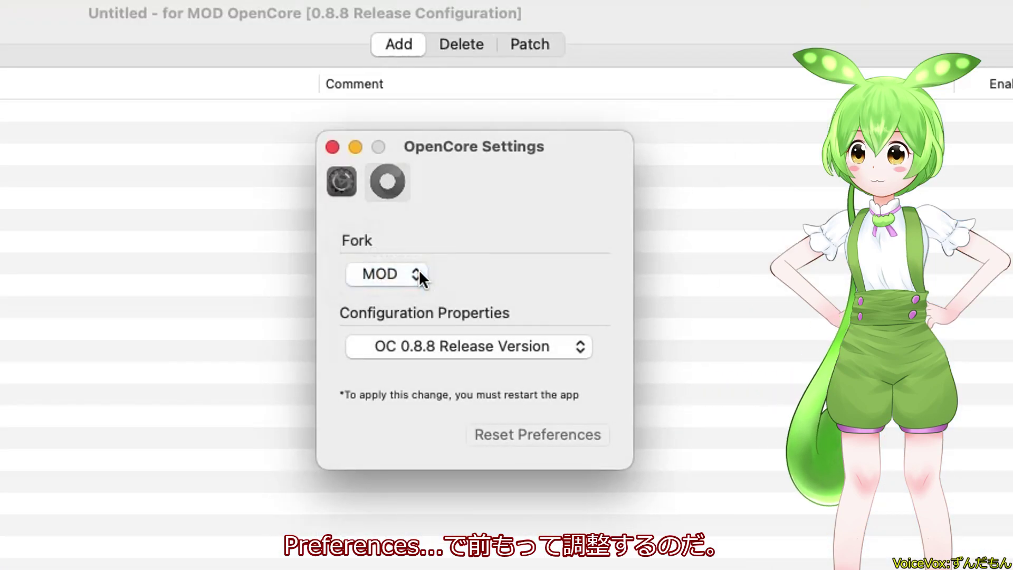
{"action": "left_click", "coordinate": [572, 347]}
{"action": "left_click", "coordinate": [569, 373]}
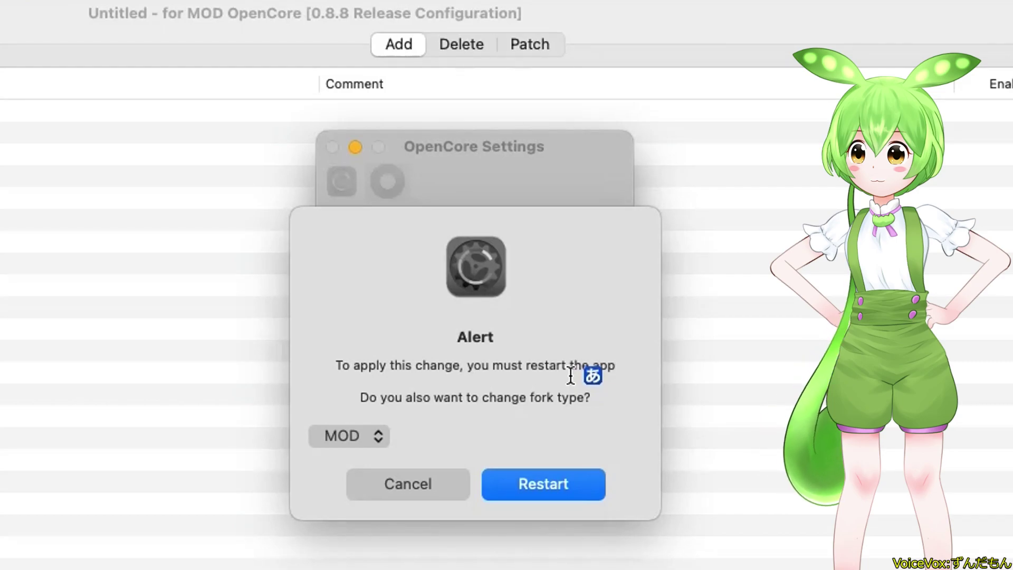
{"action": "left_click", "coordinate": [547, 478]}
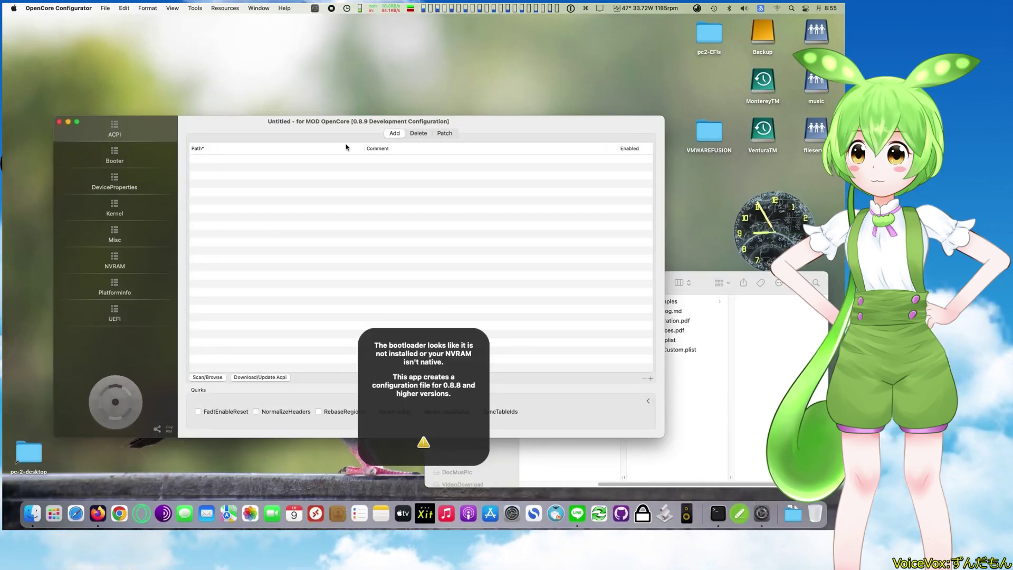
Close the untitled configuration and open Sample.plist from the Docs folder in OpenCore Configurator.
{"action": "mouse_move", "coordinate": [442, 122]}
{"action": "left_mouse_down"}
{"action": "mouse_move", "coordinate": [418, 108]}
{"action": "mouse_move", "coordinate": [453, 106]}
{"action": "left_mouse_up"}
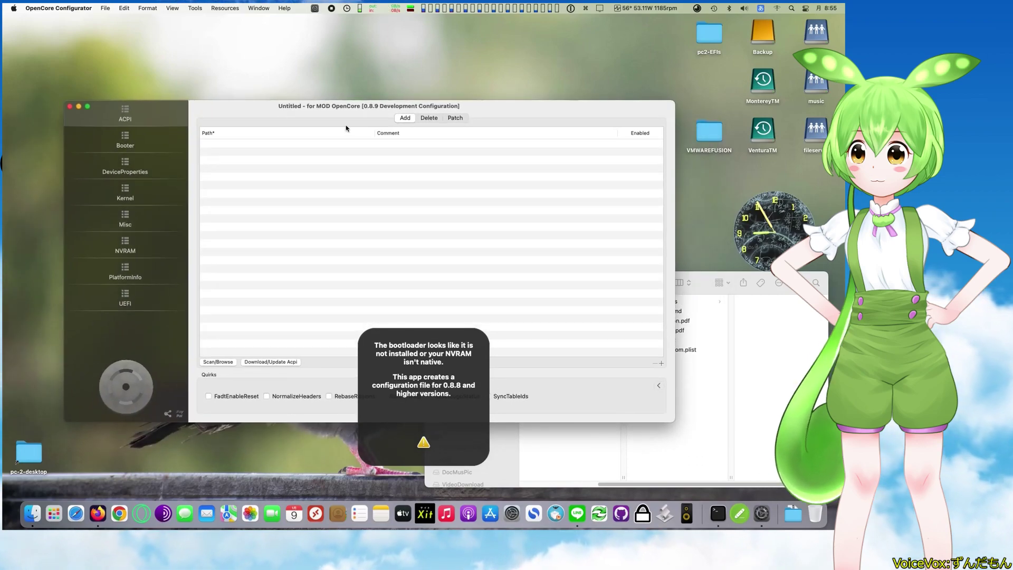
{"action": "left_click", "coordinate": [69, 106]}
{"action": "left_click", "coordinate": [658, 340]}
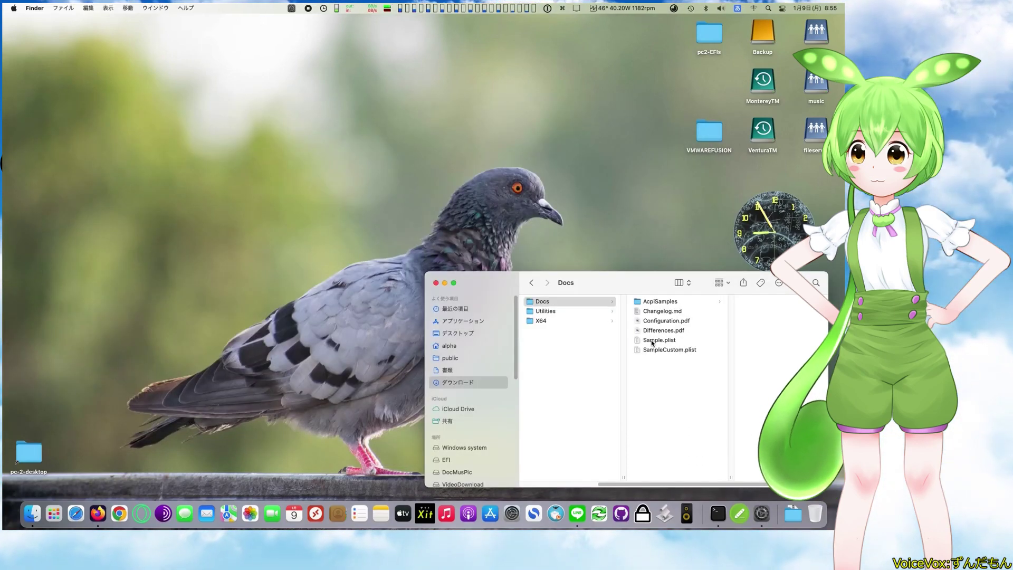
{"action": "right_click", "coordinate": [653, 343]}
{"action": "mouse_move", "coordinate": [692, 310]}
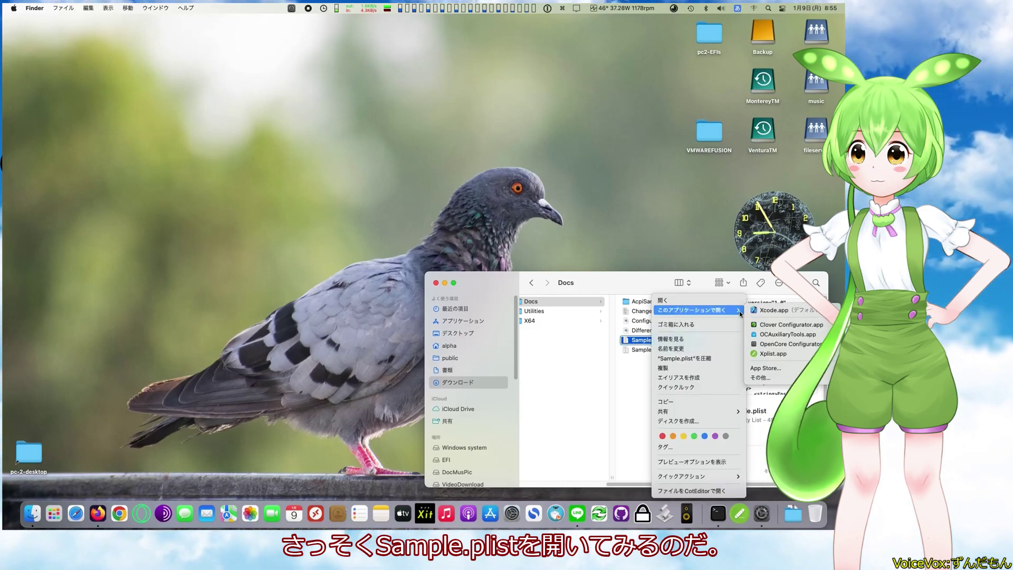
{"action": "left_click", "coordinate": [773, 344]}
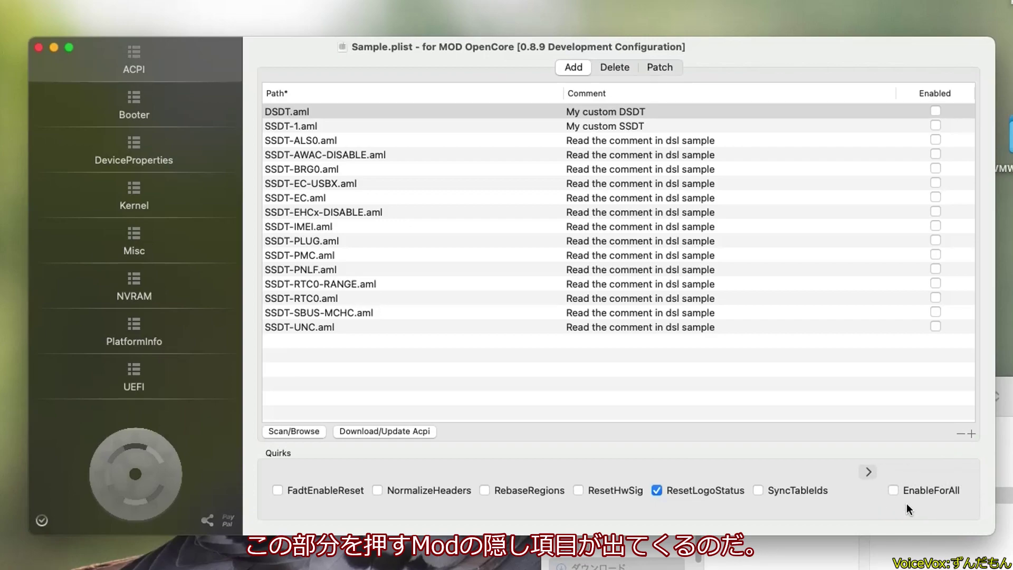
Examine the MOD-only options of the Booter quirks and reveal the hidden ones in the Misc Boot settings.
{"action": "left_click", "coordinate": [169, 117]}
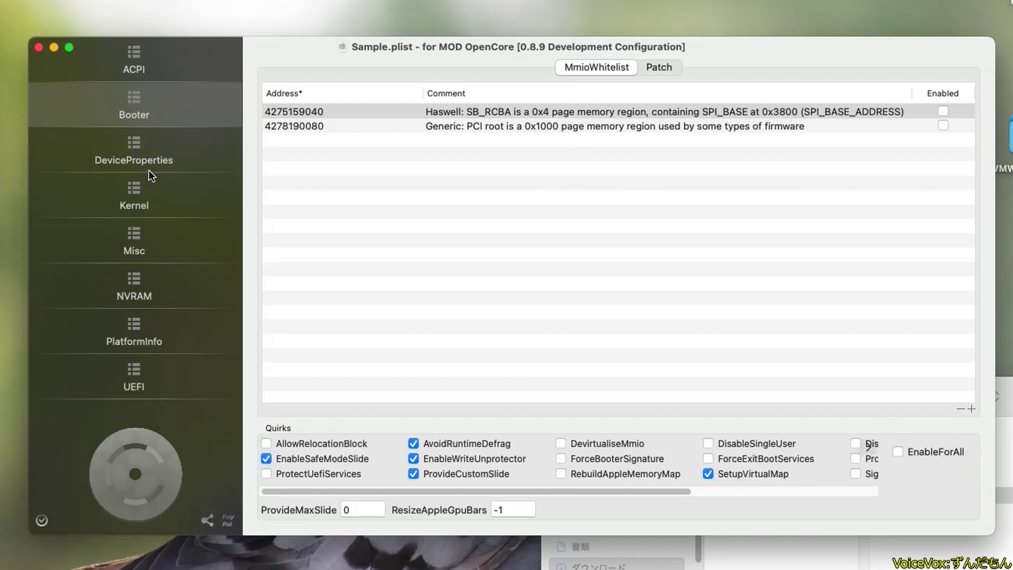
{"action": "left_click", "coordinate": [152, 241]}
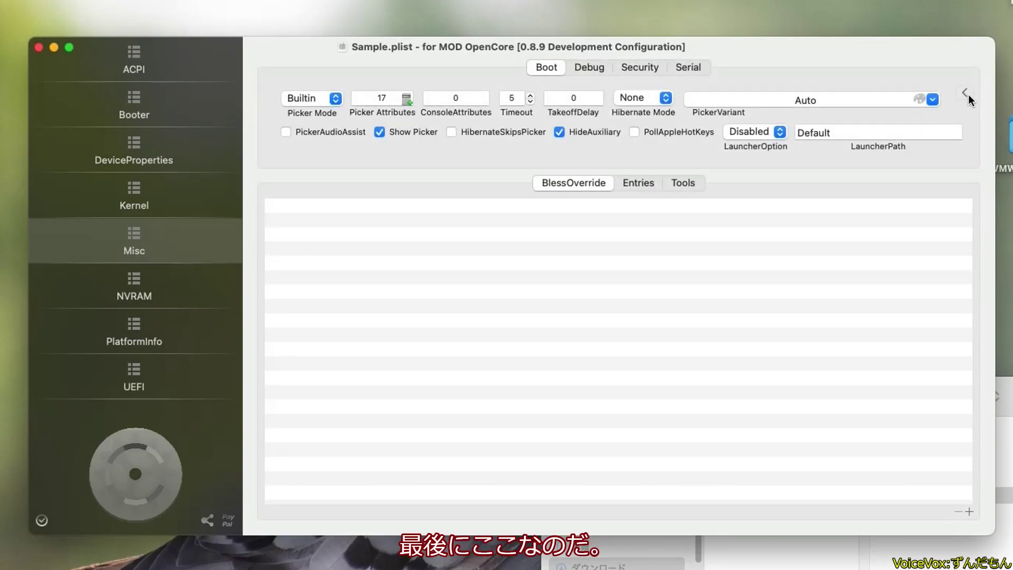
{"action": "left_click", "coordinate": [968, 95]}
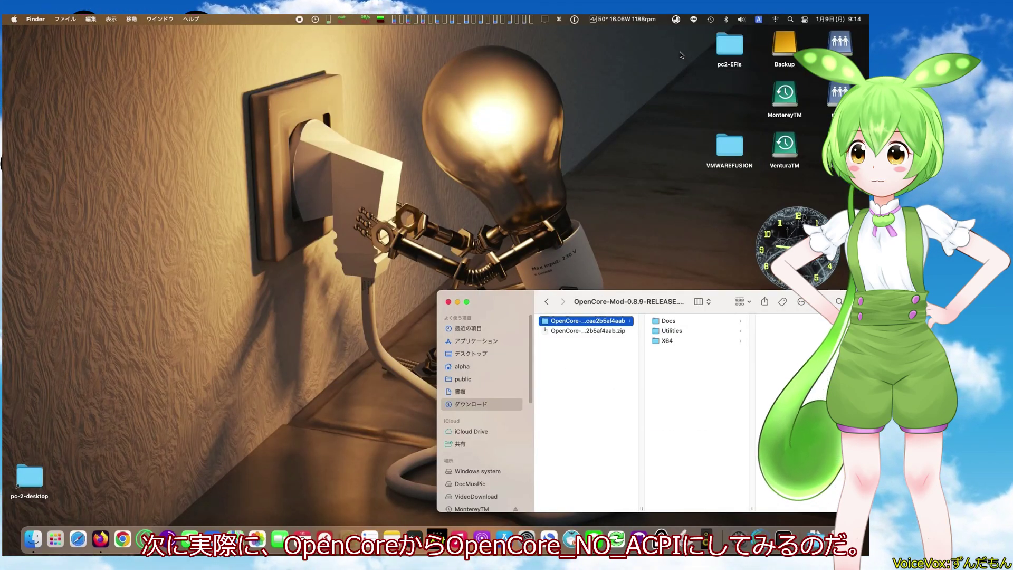
Mount the EFI partition disk1s1 of the ADATA drive with EFI Agent, authorizing it with the account password.
{"action": "left_click", "coordinate": [676, 19]}
{"action": "left_click", "coordinate": [754, 72]}
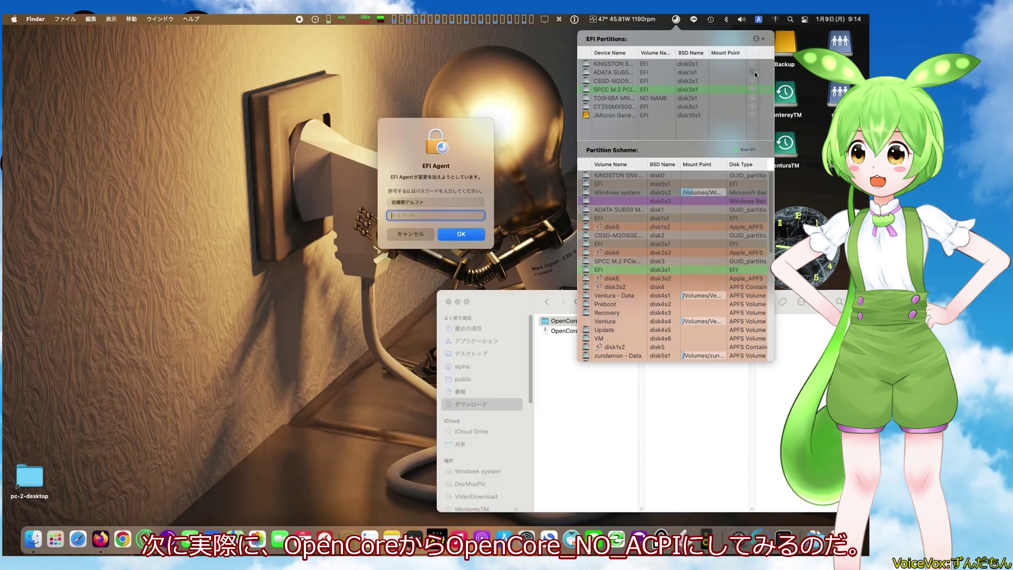
{"action": "key", "text": "Return"}
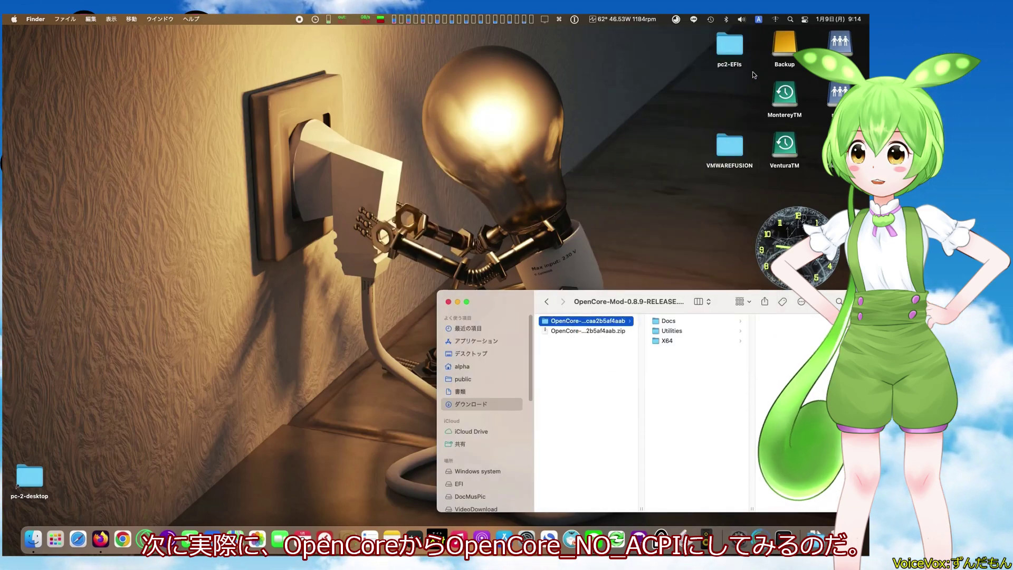
Open the mounted EFI partition of the ADATA drive in Finder and select its EFI folder.
{"action": "left_click", "coordinate": [677, 20]}
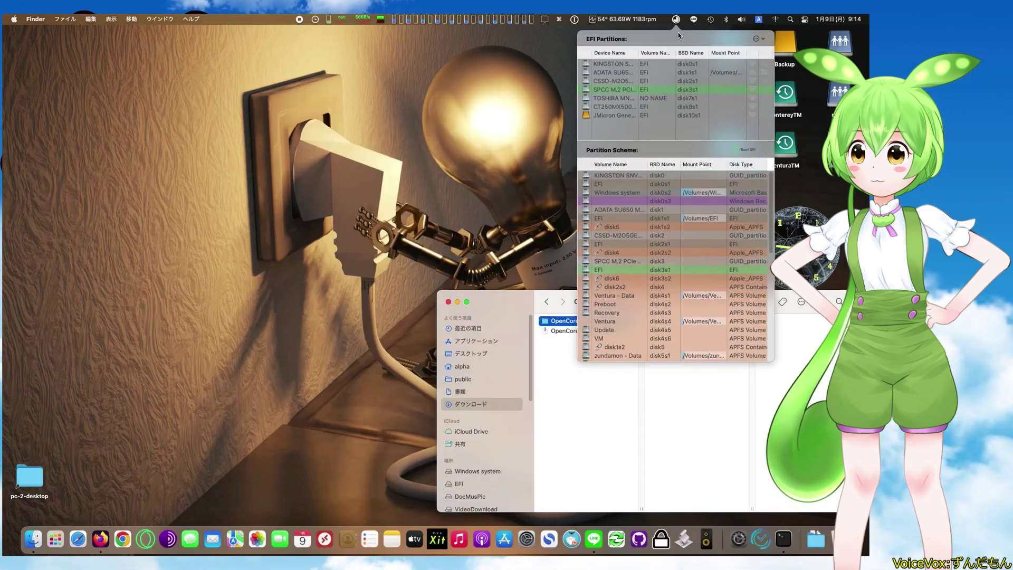
{"action": "left_click", "coordinate": [763, 73]}
{"action": "left_click", "coordinate": [511, 70]}
{"action": "left_click_drag", "start_coordinate": [510, 70], "coordinate": [391, 86]}
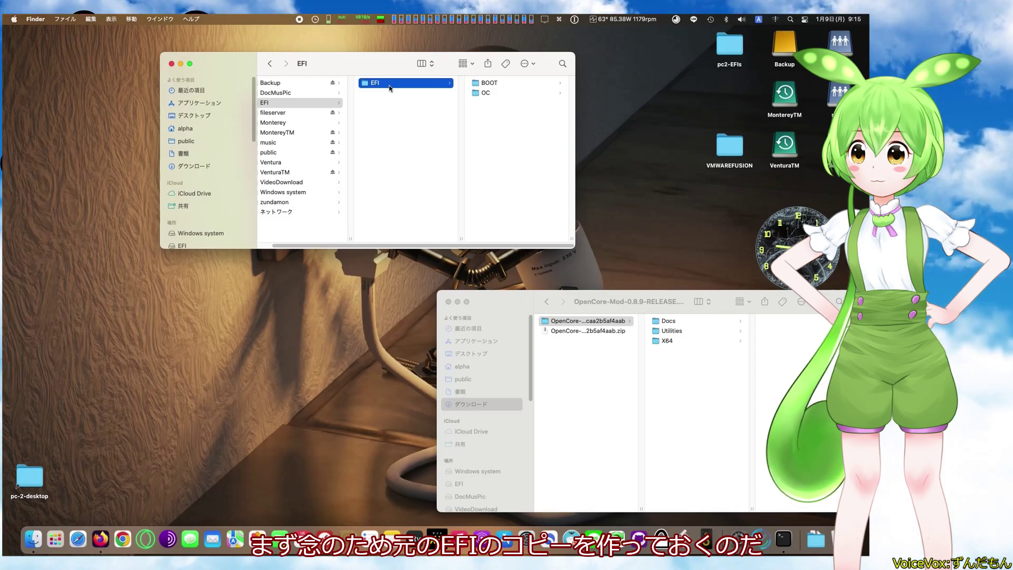
Duplicate the EFI folder on the EFI partition as a backup.
{"action": "right_click", "coordinate": [388, 85]}
{"action": "left_click", "coordinate": [409, 151]}
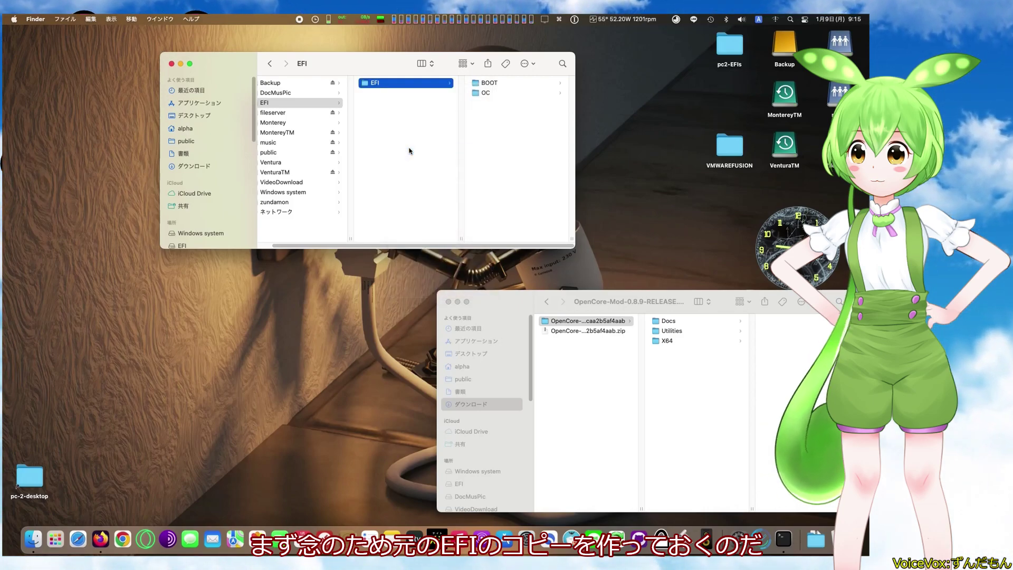
{"action": "left_click_drag", "start_coordinate": [379, 68], "coordinate": [289, 68]}
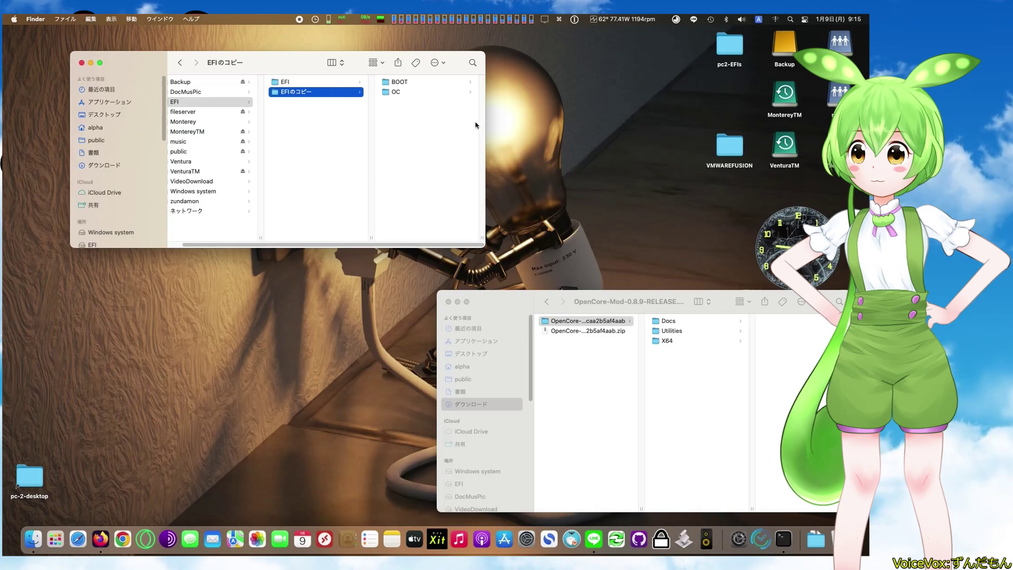
Create a new desktop folder and move the original EFI folder and the extracted OpenCore-Mod release folder into it.
{"action": "left_click", "coordinate": [591, 104]}
{"action": "right_click", "coordinate": [572, 94]}
{"action": "left_click", "coordinate": [580, 99]}
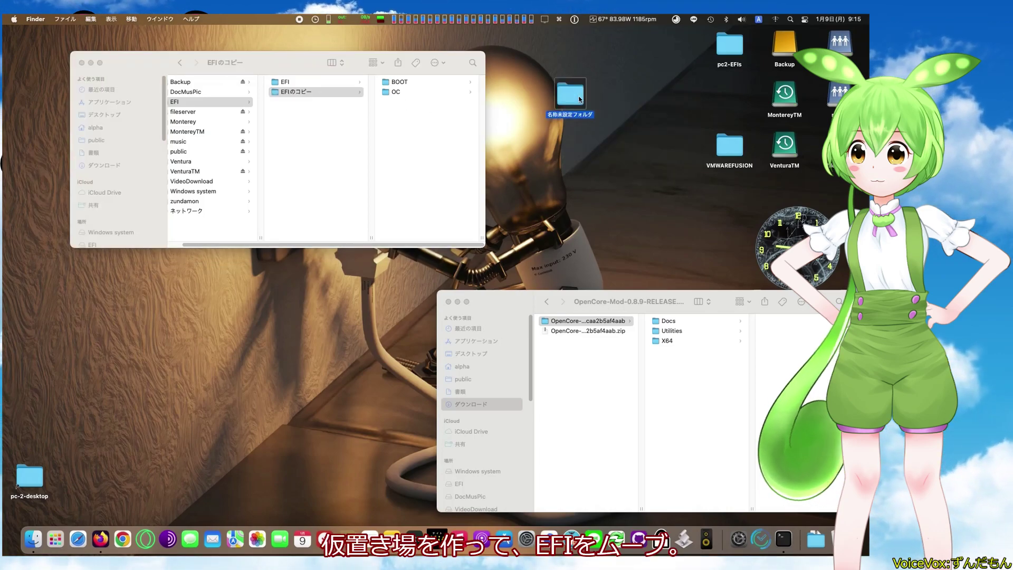
{"action": "double_click", "coordinate": [580, 99]}
{"action": "left_click_drag", "start_coordinate": [290, 78], "coordinate": [294, 283]}
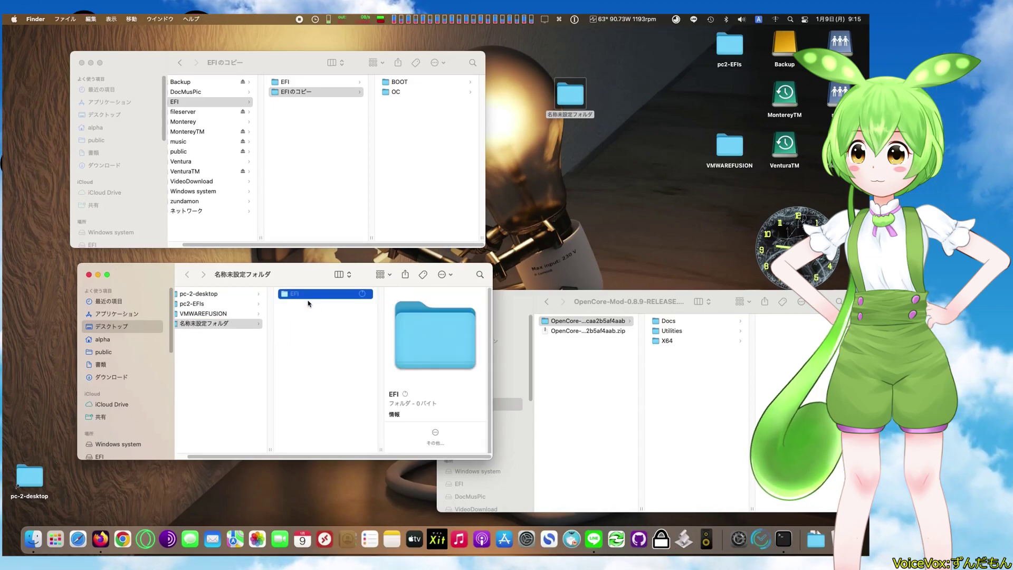
{"action": "left_click", "coordinate": [668, 342]}
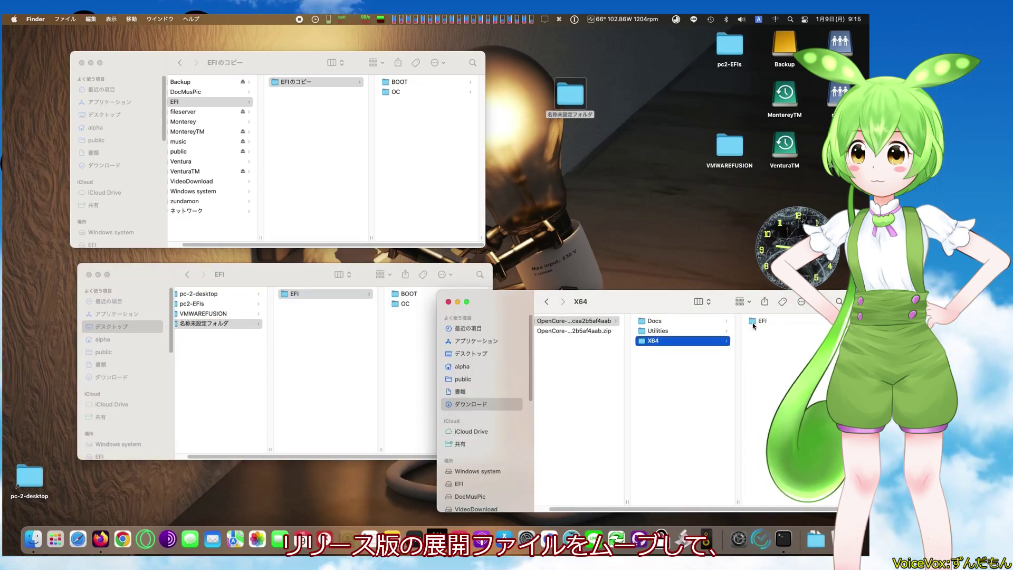
{"action": "left_click_drag", "start_coordinate": [379, 342], "coordinate": [332, 342]}
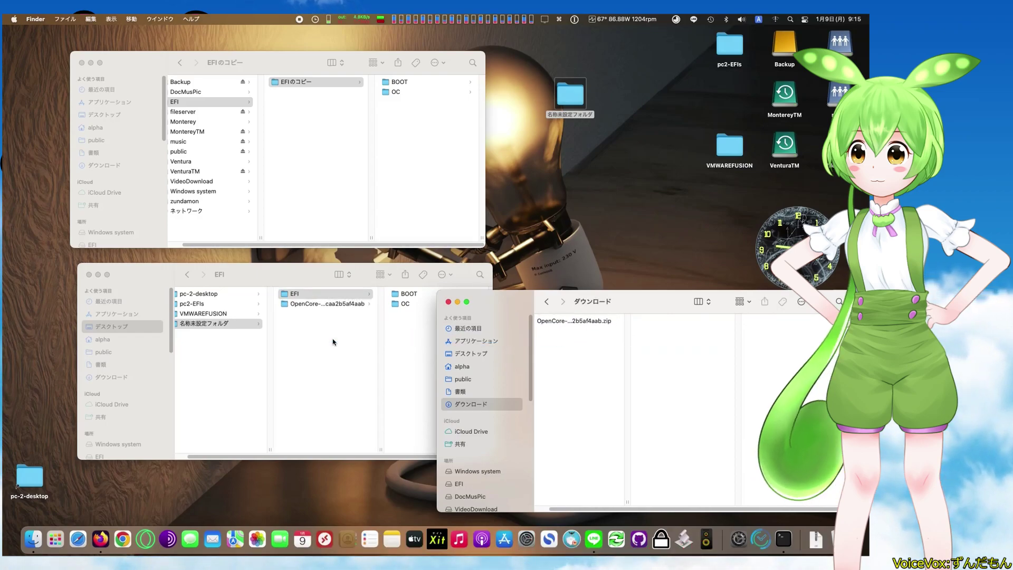
Copy the EFI folder from X64 of the OpenCore-Mod release onto the EFI partition.
{"action": "left_click", "coordinate": [323, 305]}
{"action": "left_click", "coordinate": [381, 315]}
{"action": "left_click_drag", "start_coordinate": [395, 297], "coordinate": [330, 172]}
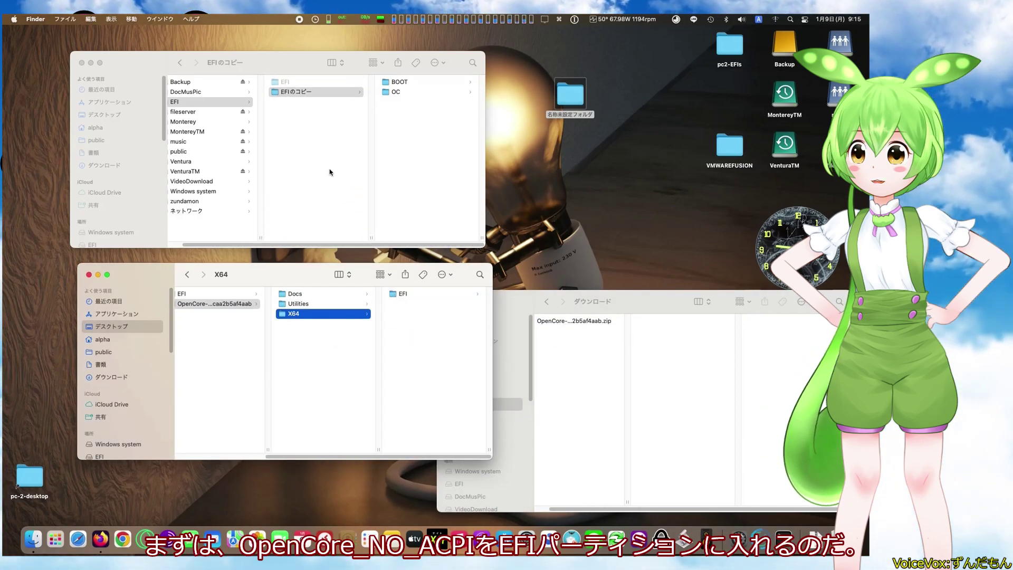
Open the OC folders of the original and new EFI and copy the original ACPI folder and config.plist into the new one.
{"action": "left_click", "coordinate": [202, 295]}
{"action": "left_click", "coordinate": [306, 304]}
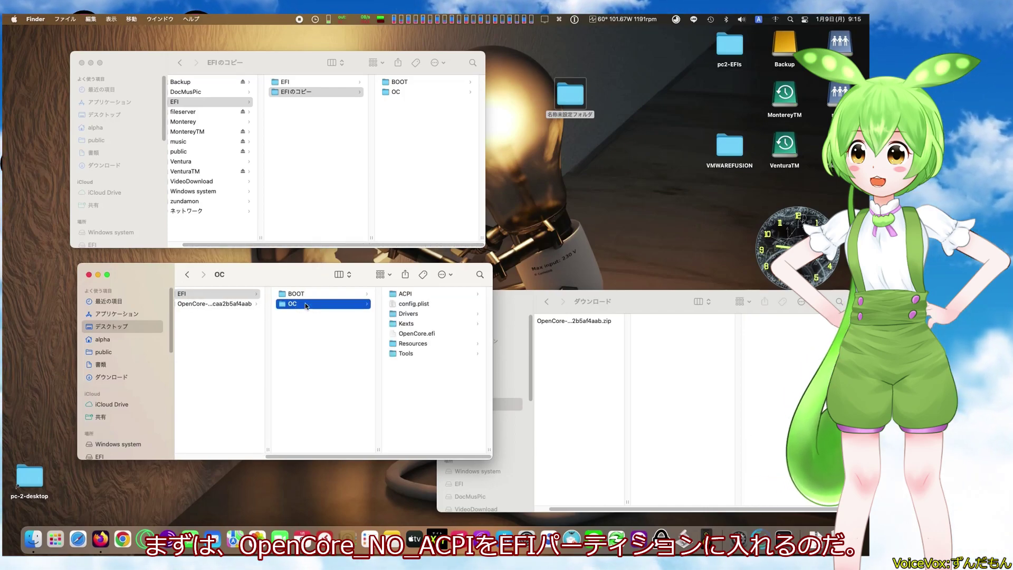
{"action": "left_click", "coordinate": [285, 82]}
{"action": "left_click", "coordinate": [396, 92]}
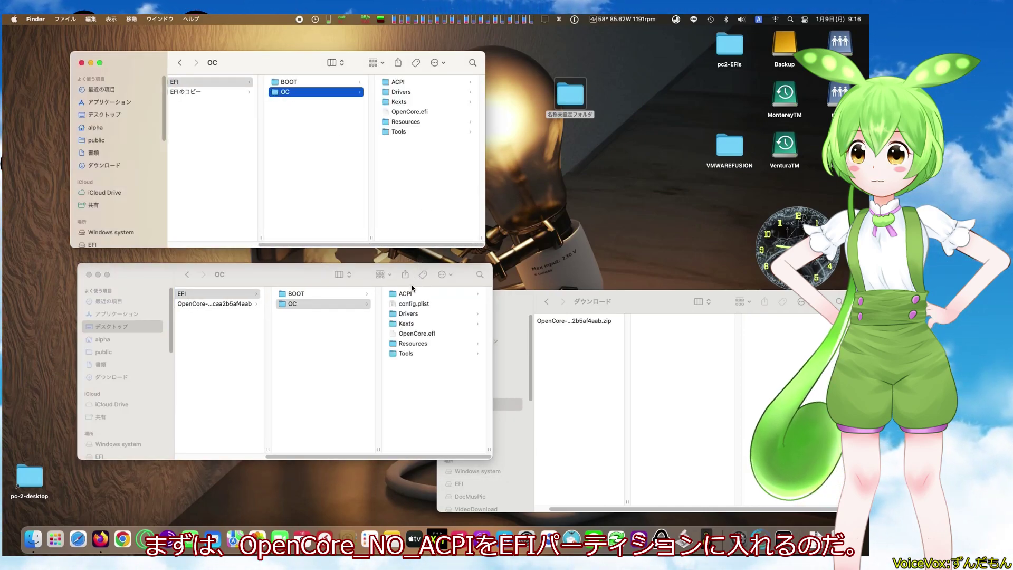
{"action": "left_click_drag", "start_coordinate": [417, 213], "coordinate": [418, 213]}
{"action": "key", "text": "Return"}
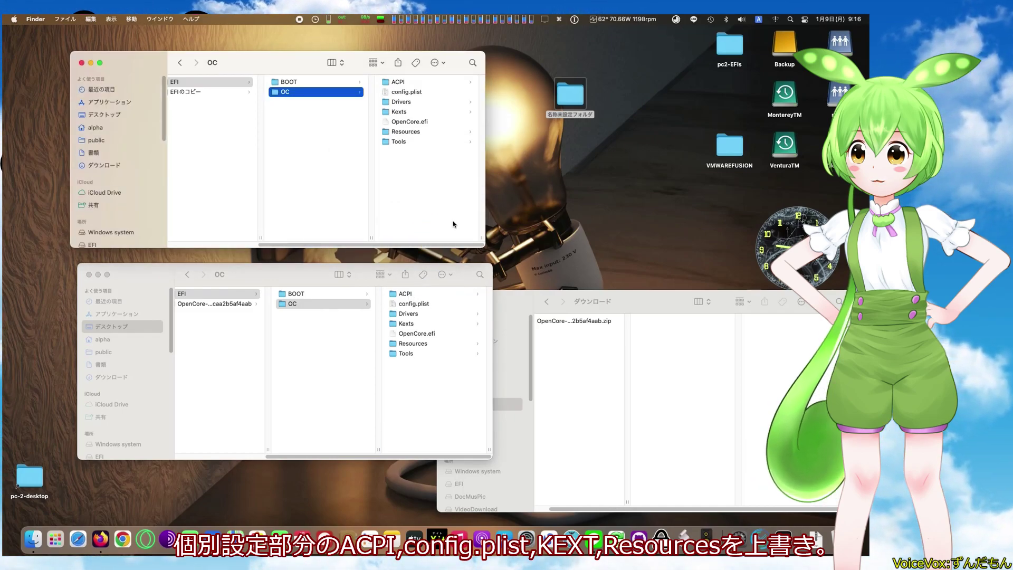
Replace the Kexts and Resources folders in the new OC folder with the ones from the original EFI.
{"action": "left_click_drag", "start_coordinate": [426, 195], "coordinate": [426, 195]}
{"action": "left_click", "coordinate": [497, 180]}
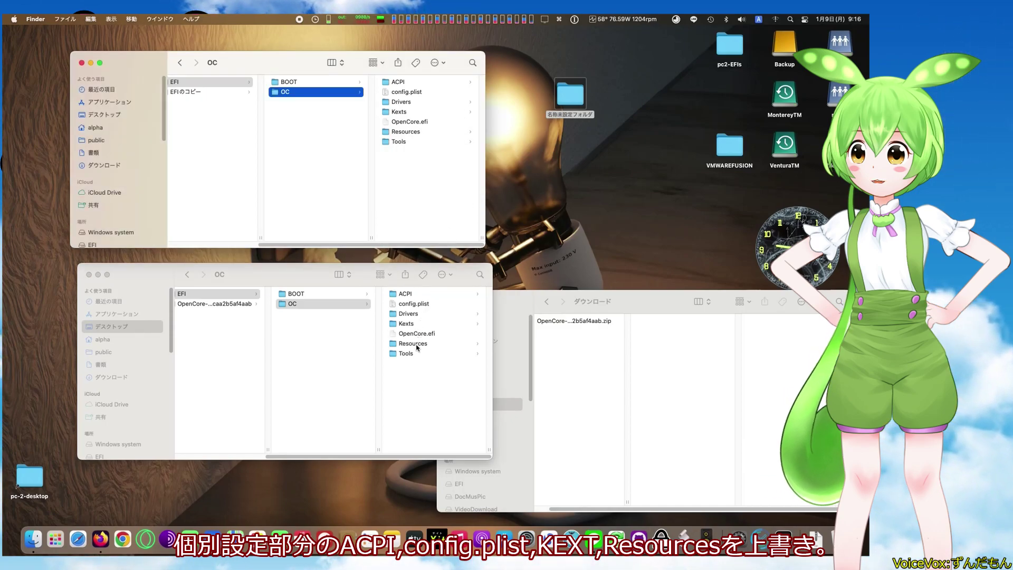
{"action": "left_click_drag", "start_coordinate": [426, 251], "coordinate": [425, 211]}
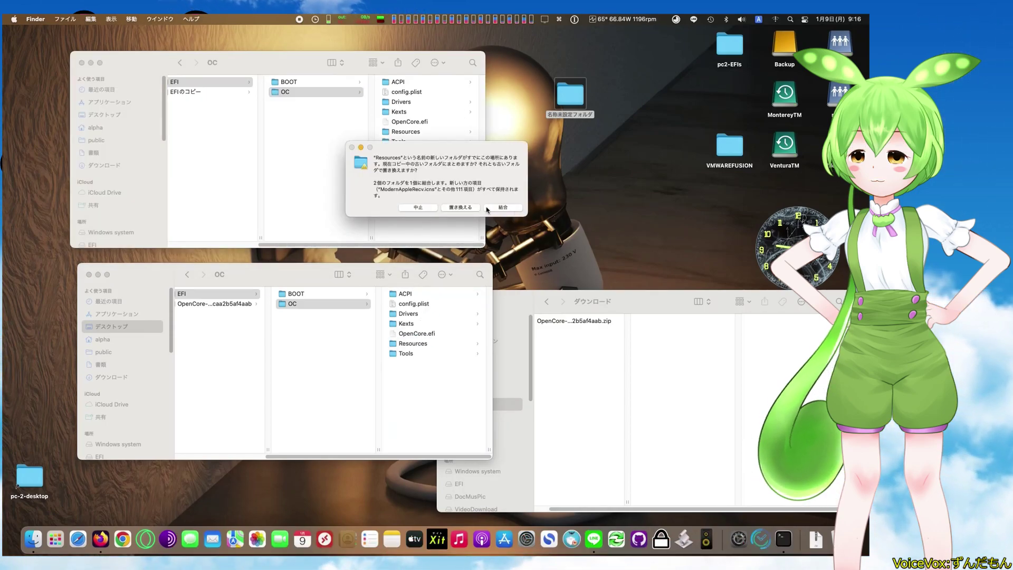
{"action": "left_click", "coordinate": [472, 207]}
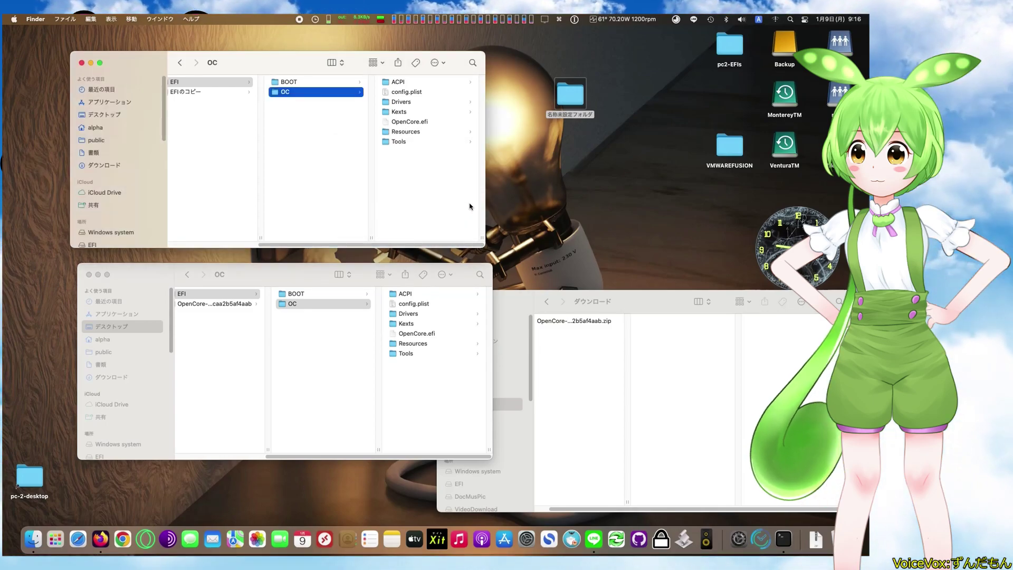
Check the OpenCore-Mod zip's version, switch OpenCore Configurator to the development version with the MOD fork, and restart it.
{"action": "left_click", "coordinate": [564, 322]}
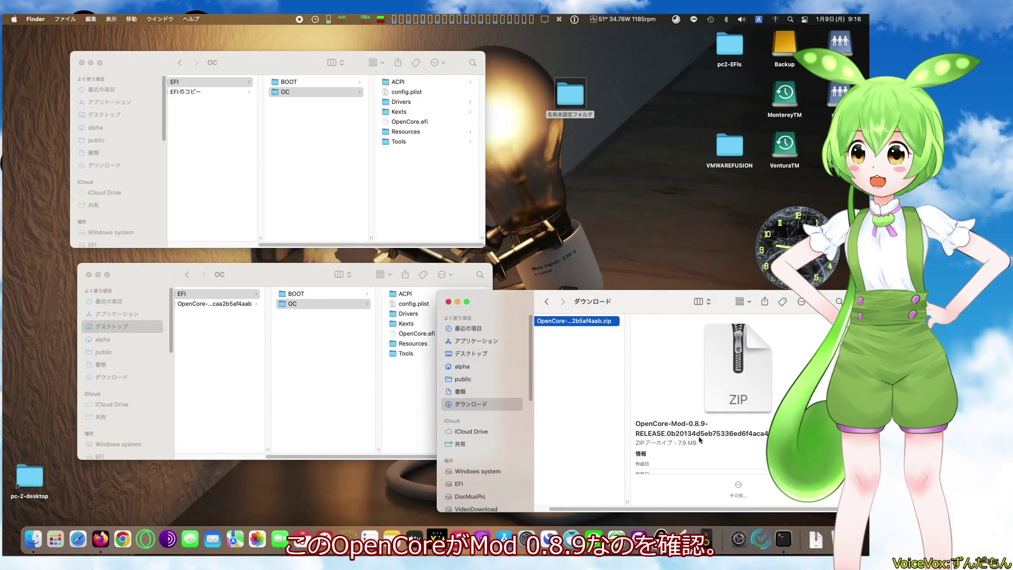
{"action": "left_click", "coordinate": [738, 539]}
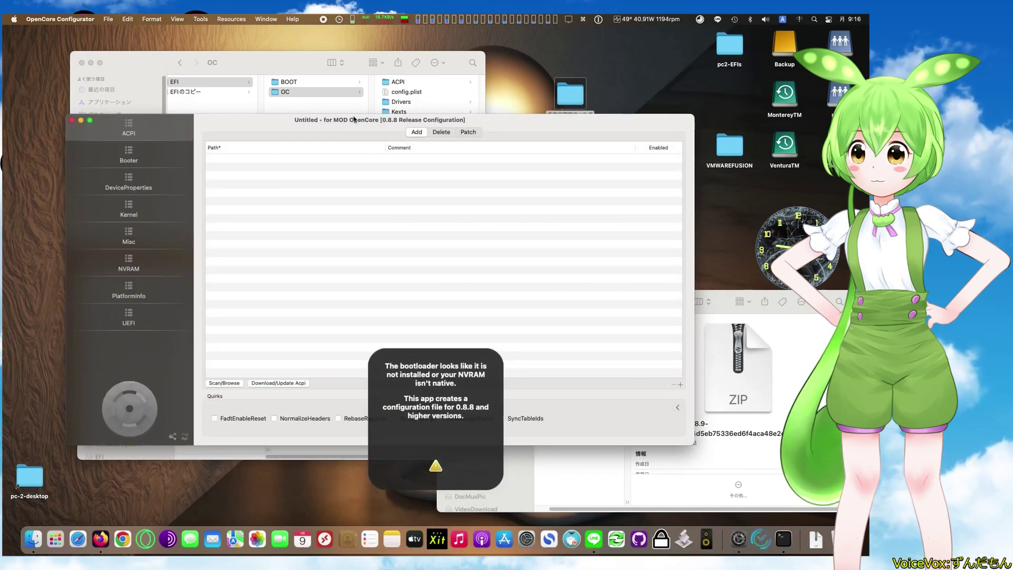
{"action": "left_click", "coordinate": [50, 20]}
{"action": "left_click", "coordinate": [55, 59]}
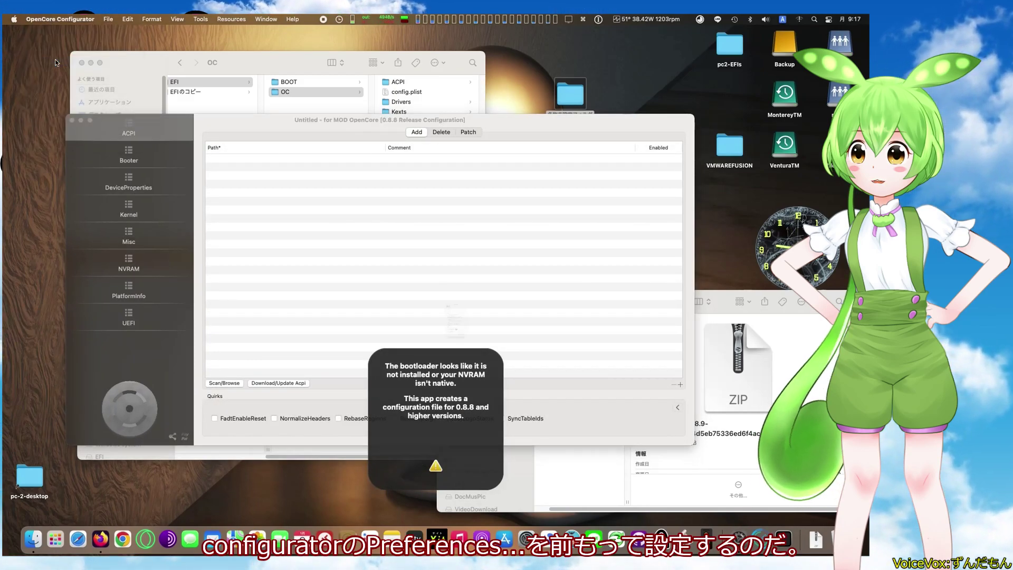
{"action": "left_click", "coordinate": [401, 202]}
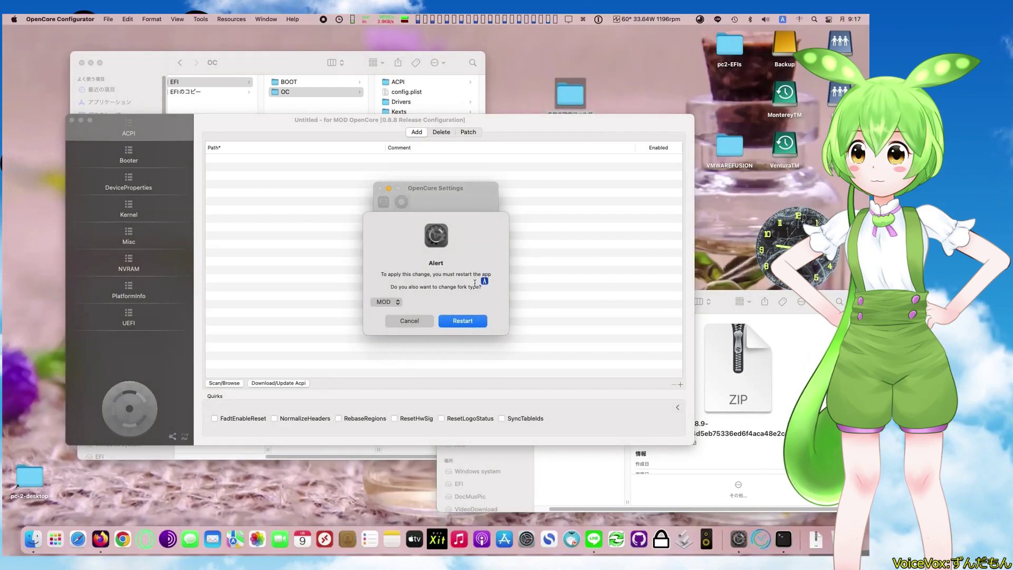
{"action": "left_click", "coordinate": [465, 319]}
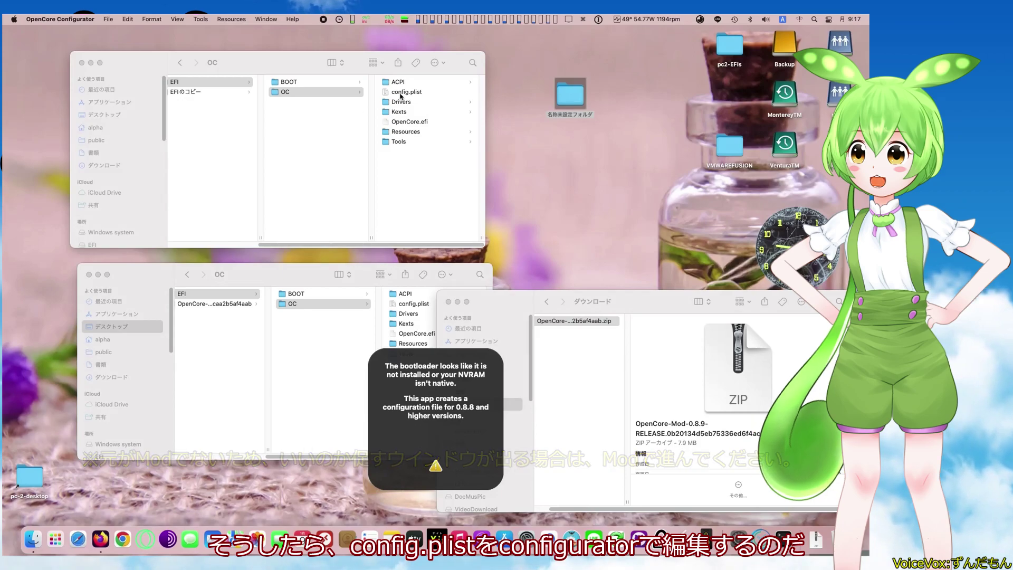
Open the config.plist from the EFI partition's OC folder in OpenCore Configurator.
{"action": "left_click", "coordinate": [403, 93]}
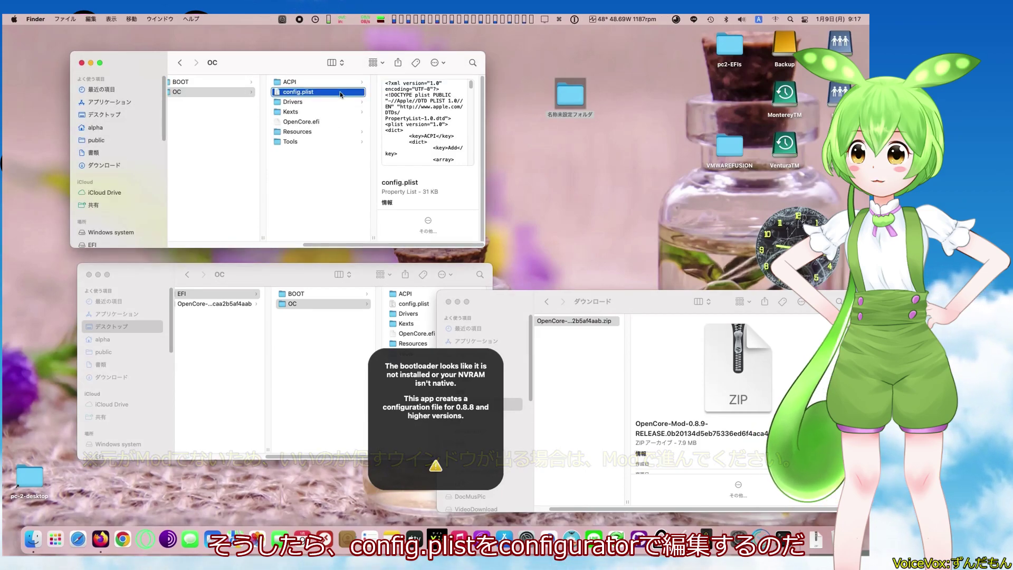
{"action": "right_click", "coordinate": [342, 94]}
{"action": "mouse_move", "coordinate": [388, 107]}
{"action": "left_click", "coordinate": [487, 142]}
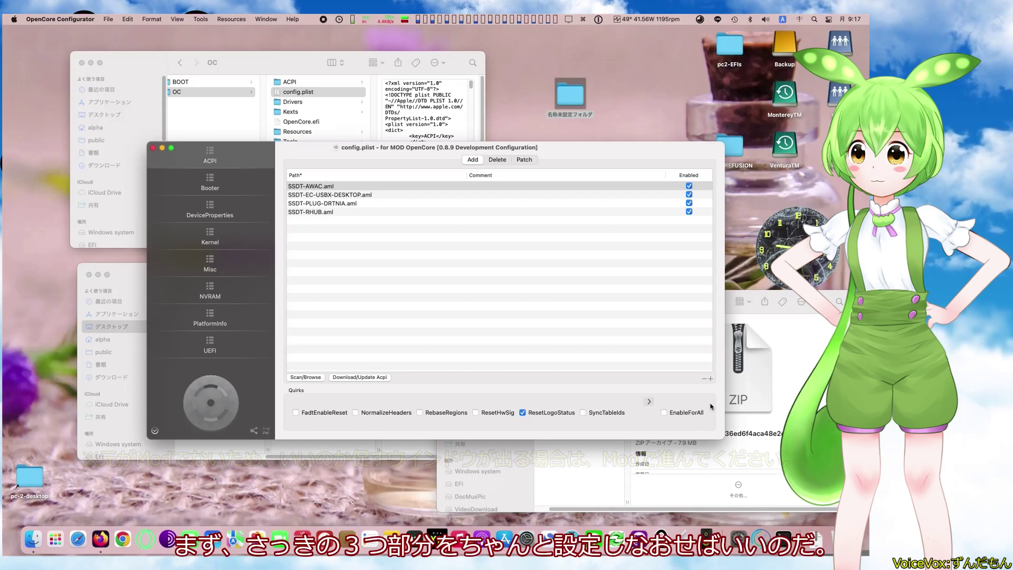
Review the Booter quirks and the Misc boot options, including the hidden SkipCustomEntryCheck setting.
{"action": "left_click", "coordinate": [227, 179]}
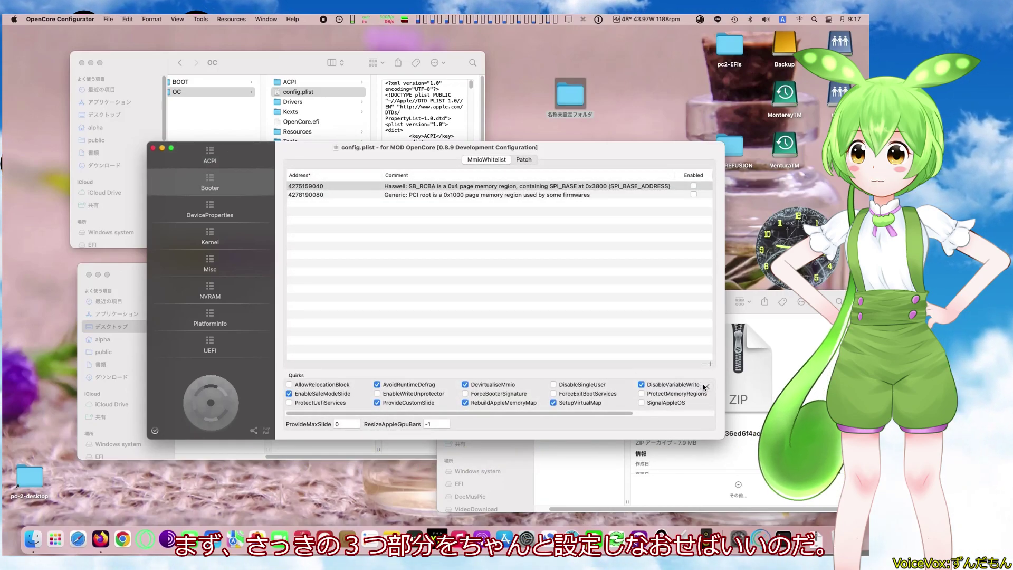
{"action": "left_click", "coordinate": [211, 267]}
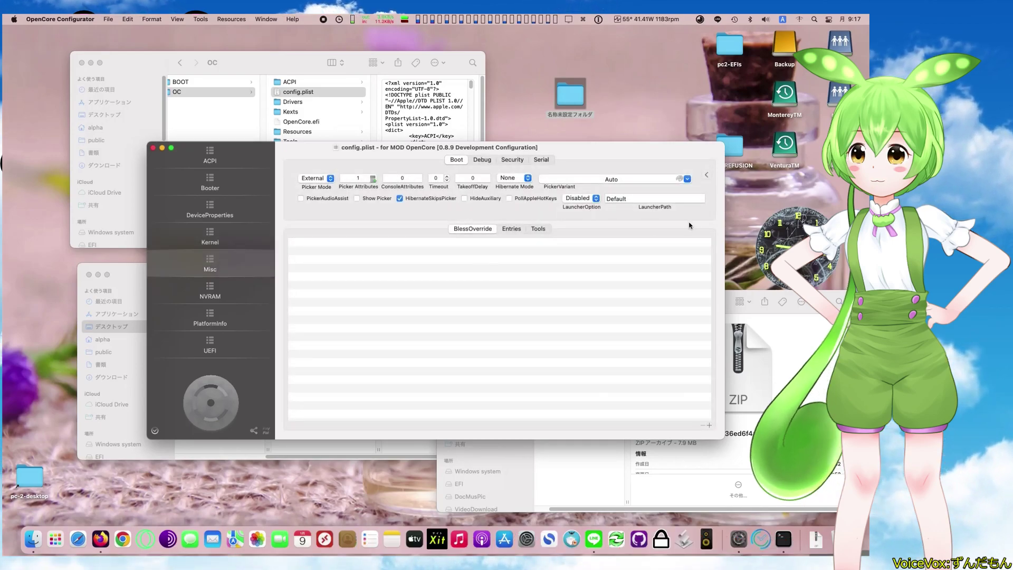
{"action": "left_click", "coordinate": [707, 175]}
Rename the Windows10 Pro custom boot entry to Windows11 Pro in the Misc entries.
{"action": "left_click", "coordinate": [522, 229]}
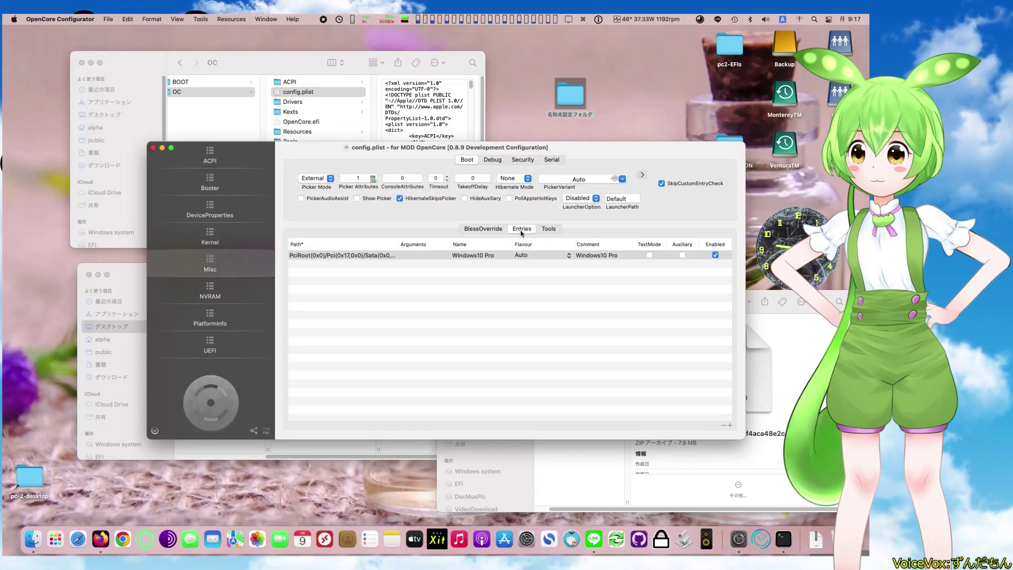
{"action": "double_click", "coordinate": [482, 255]}
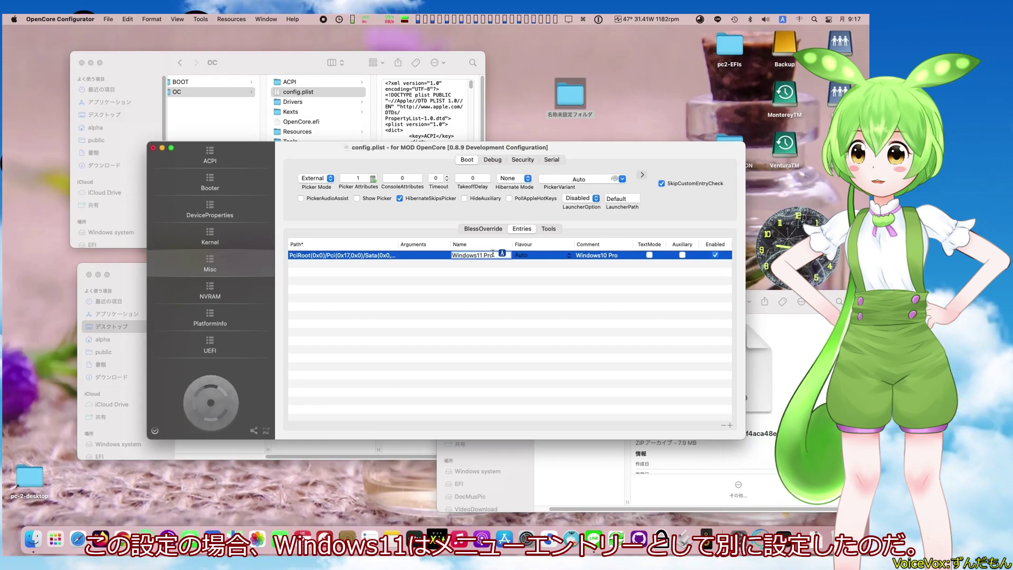
{"action": "left_click", "coordinate": [717, 278]}
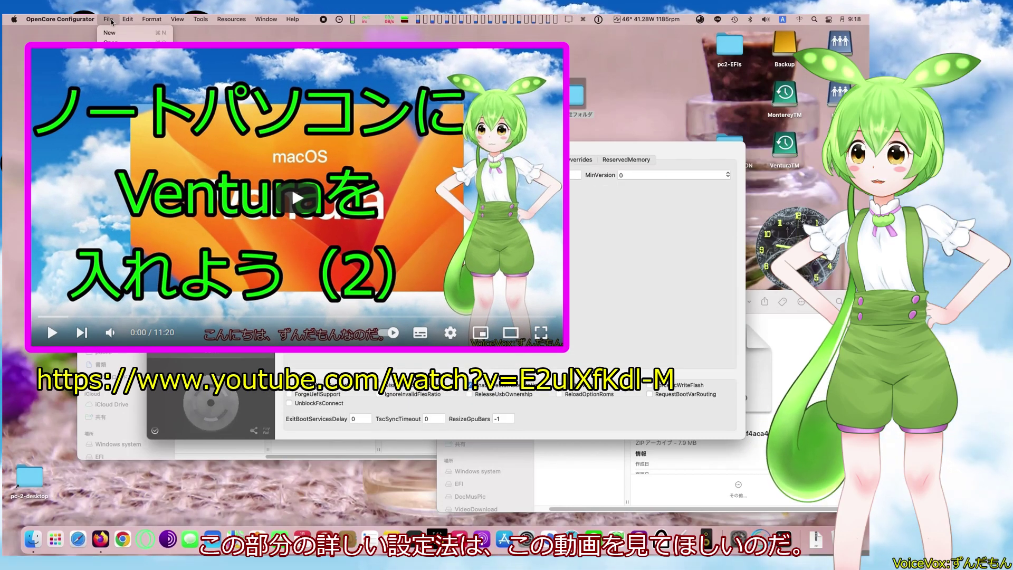
Save config.plist and close the configuration window and the EFI folder windows.
{"action": "left_click", "coordinate": [114, 64]}
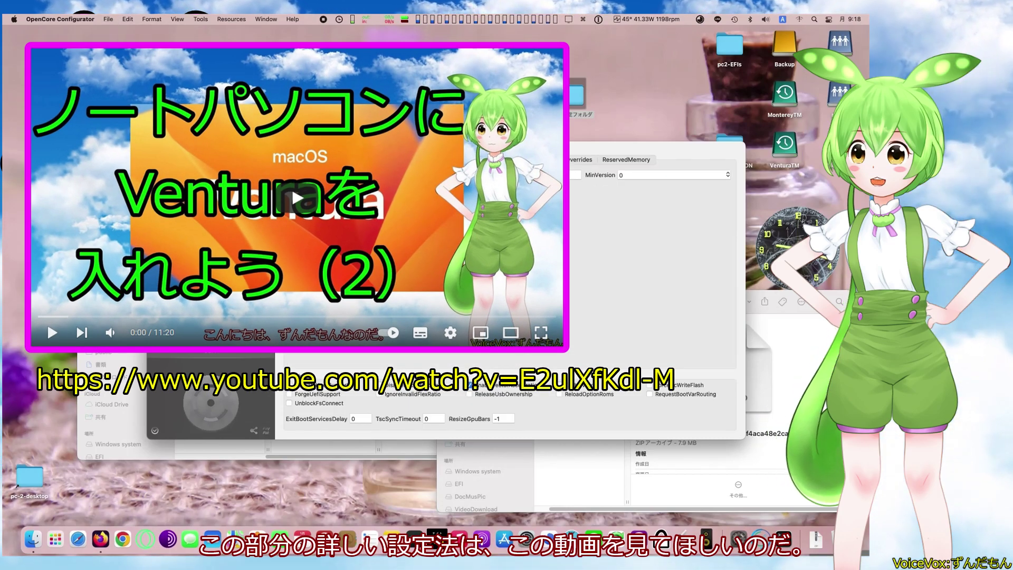
{"action": "key", "text": "super+w"}
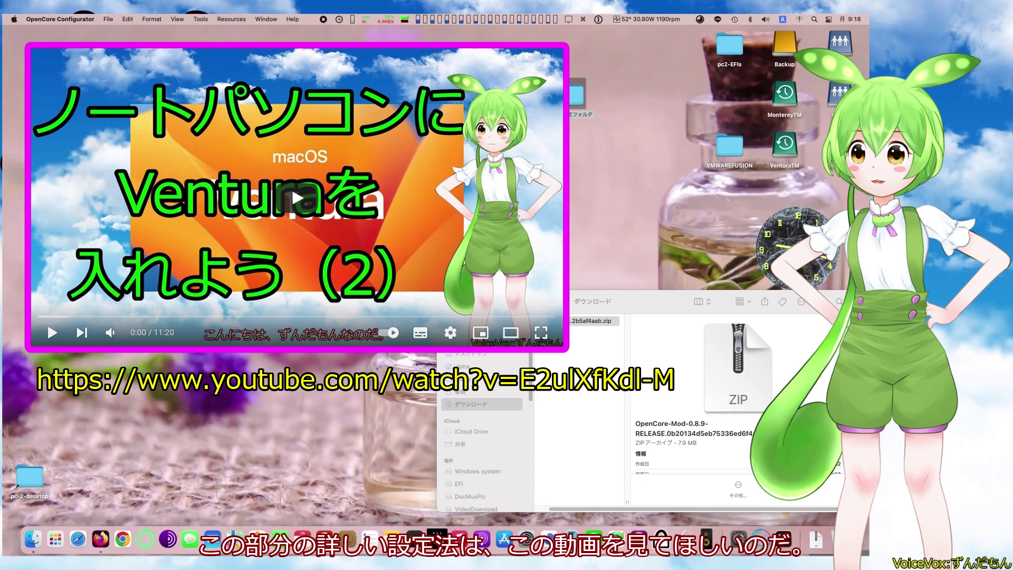
{"action": "key", "text": "super+w"}
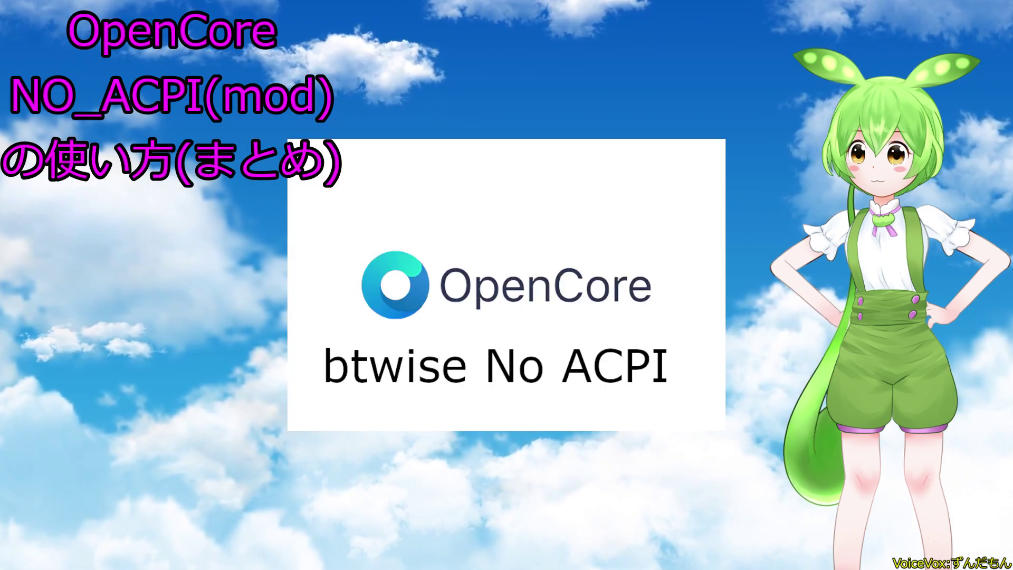